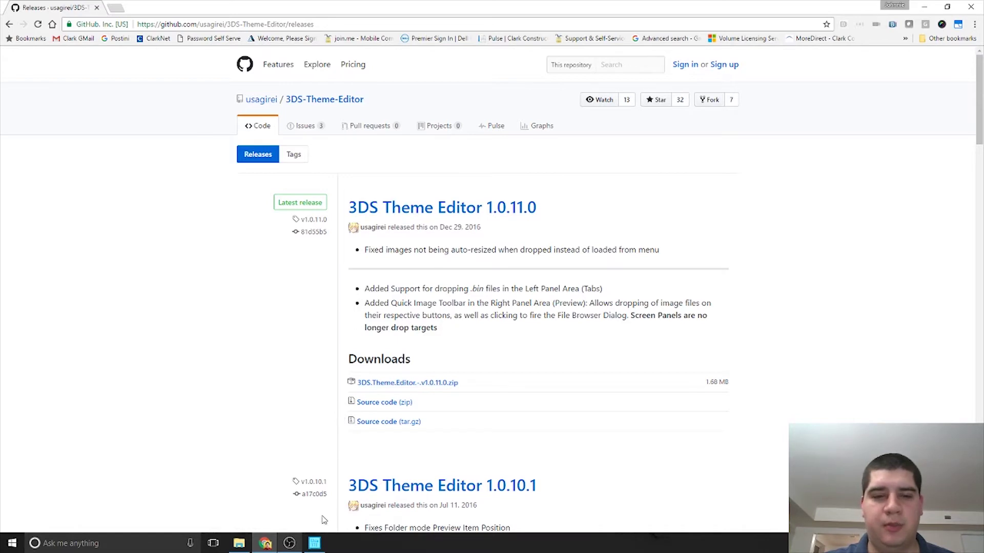
- Load the Iron Man Civil War.bin theme into the editor
click(314, 544)
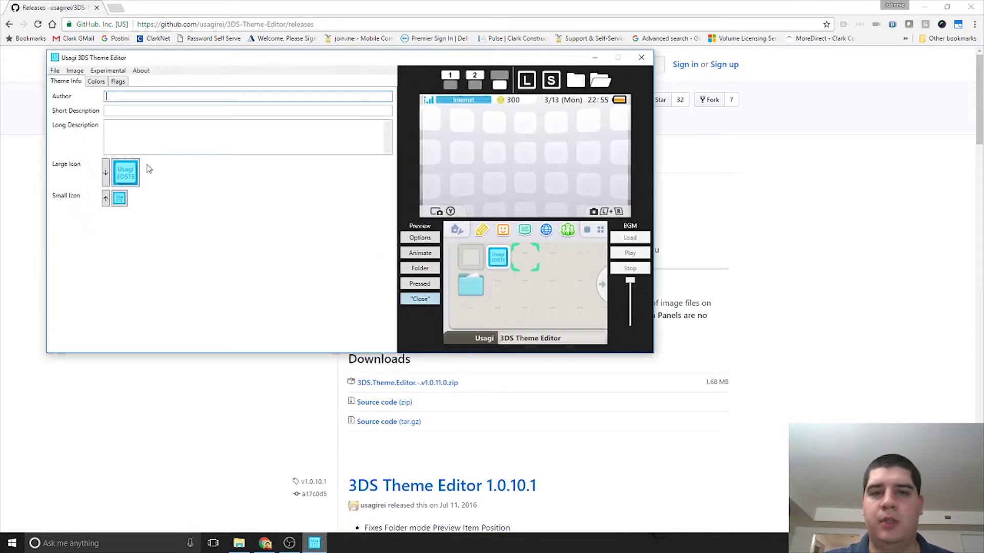
click(55, 70)
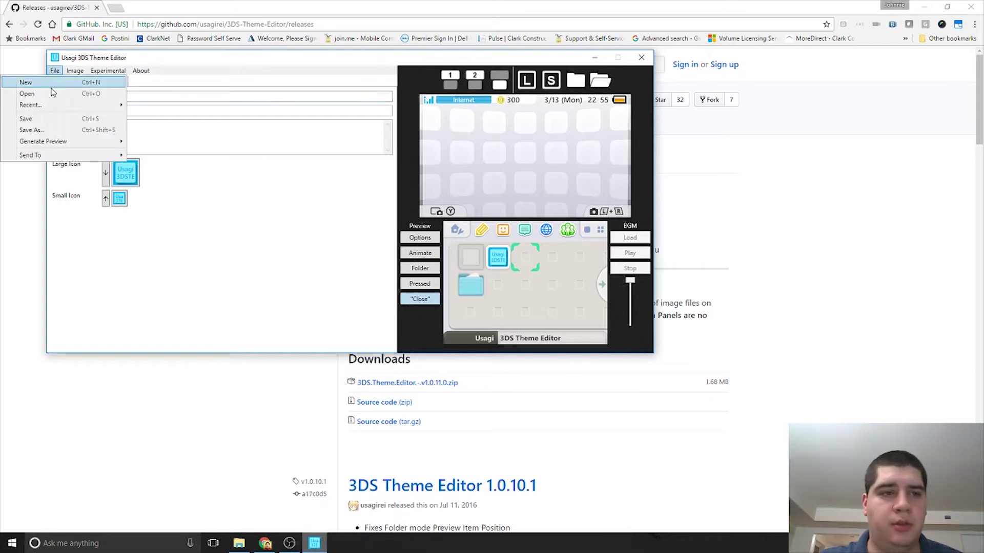
click(51, 94)
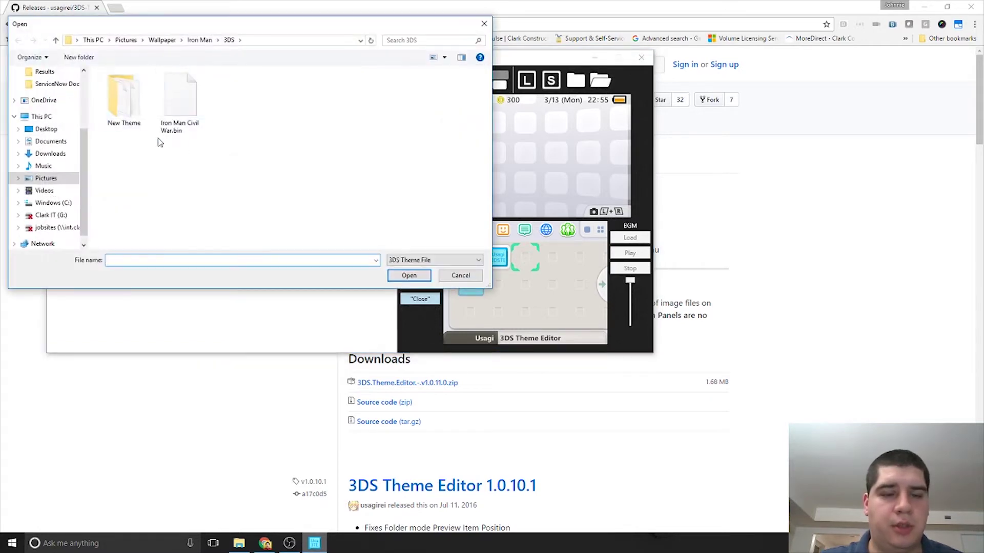
double_click(179, 116)
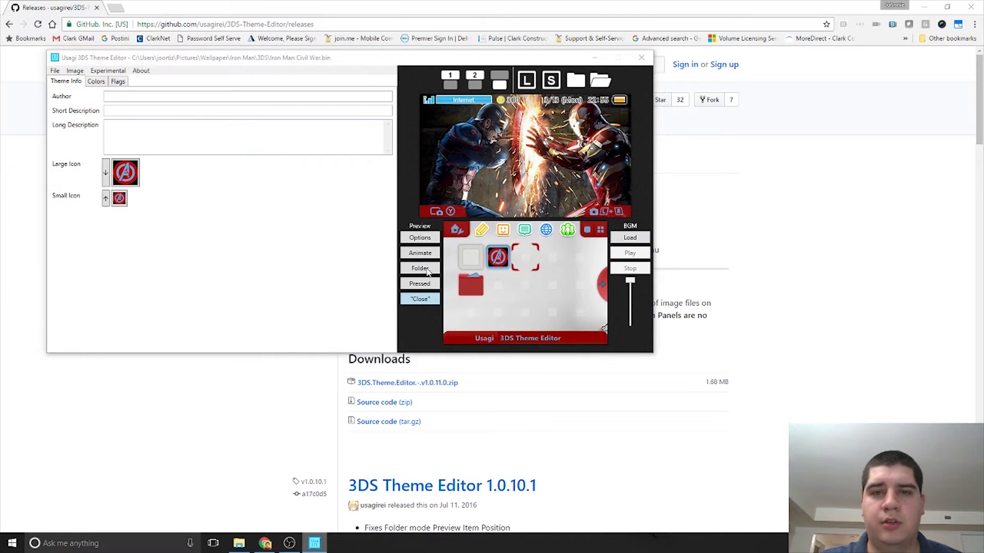
click(323, 249)
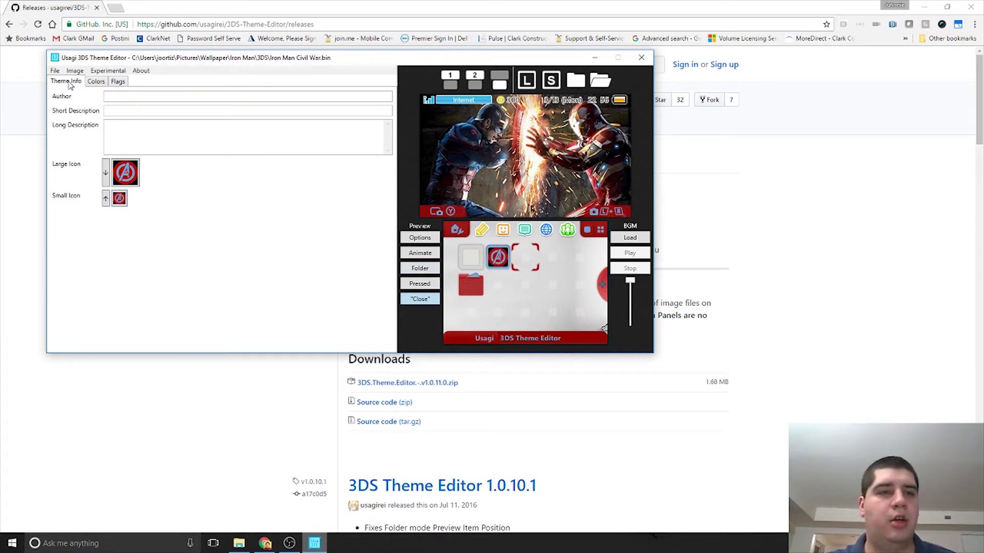
click(55, 70)
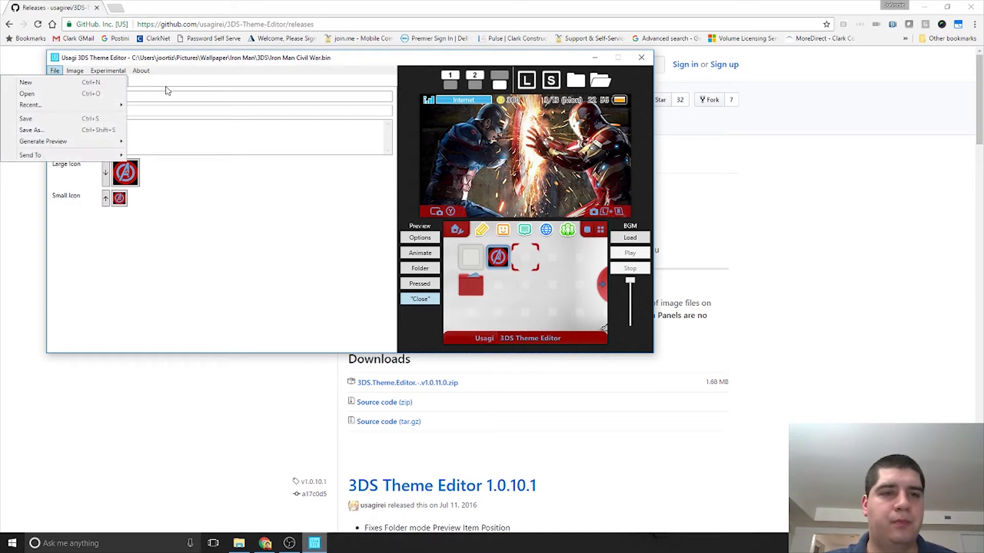
- Replace it with a new blank default theme
click(95, 83)
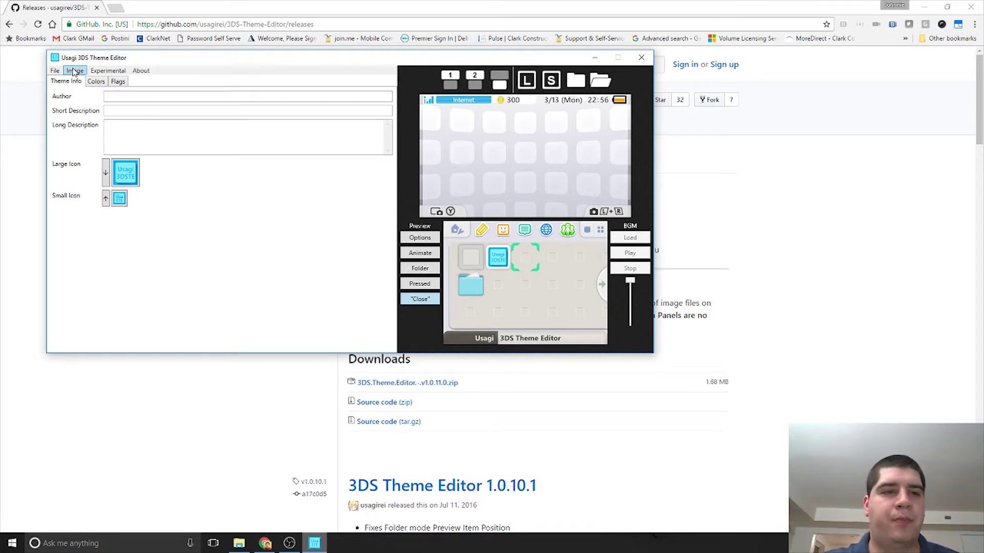
click(74, 72)
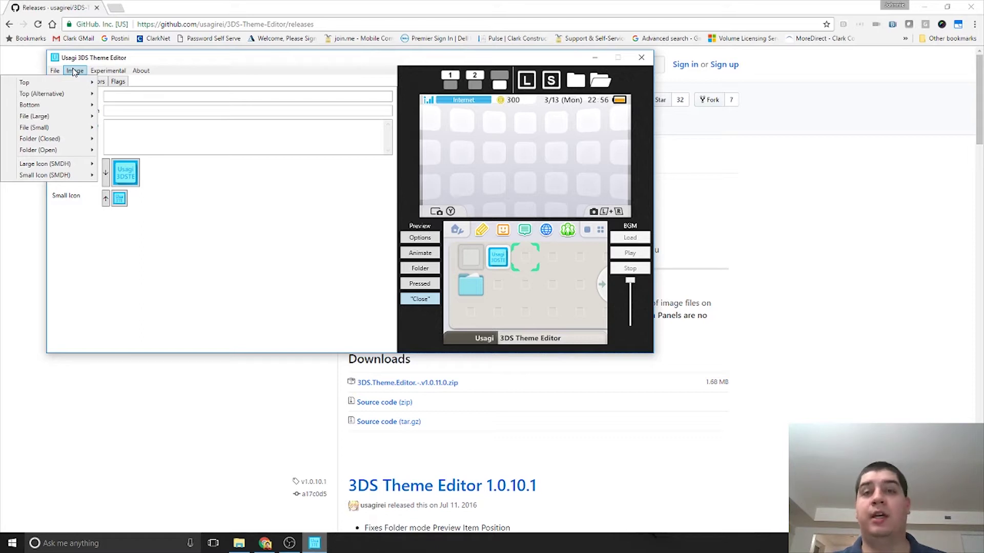
mouse_move(70, 88)
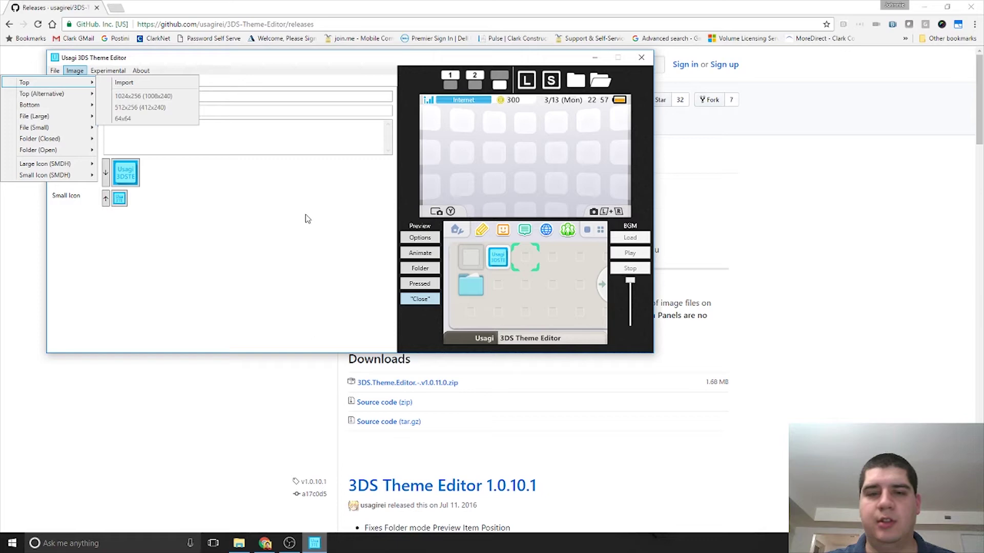
- Import Top-Iron-Man-Wallpaper as the top screen, then load HbL35gf into the preview slot
click(127, 82)
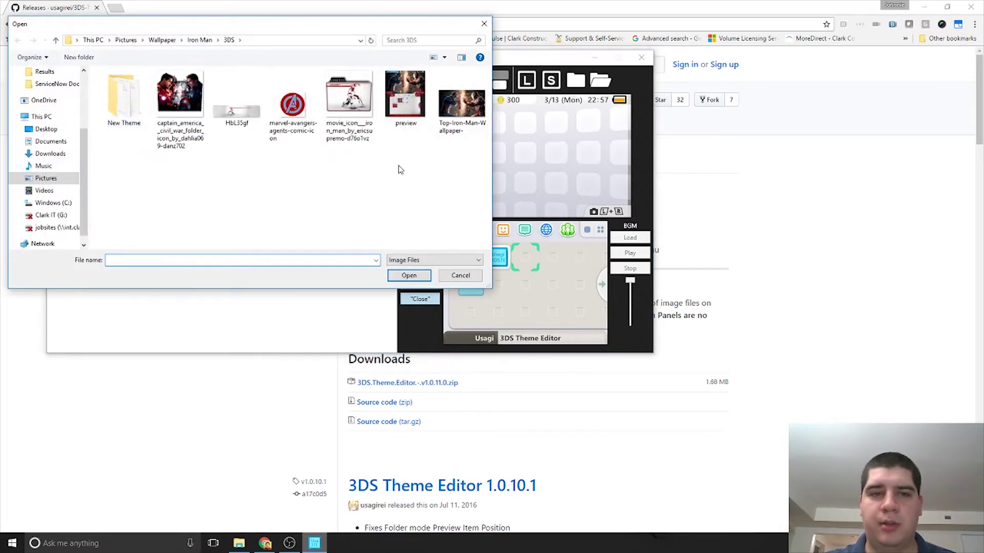
click(461, 112)
double_click(461, 110)
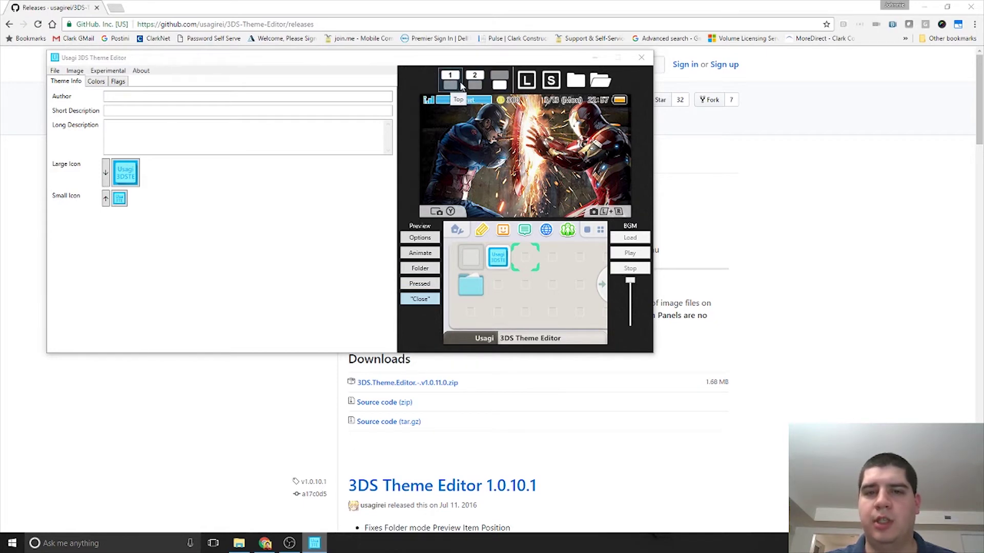
click(501, 79)
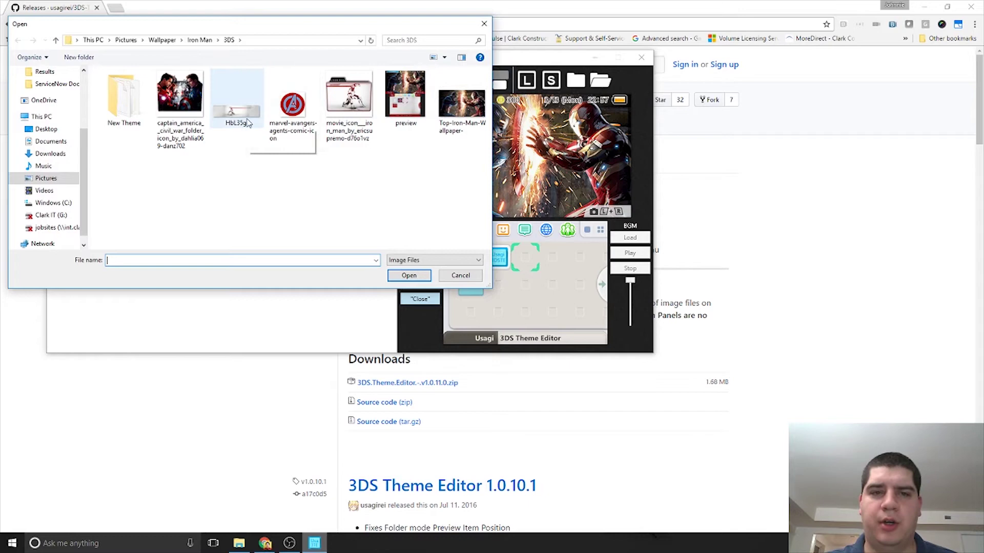
double_click(235, 114)
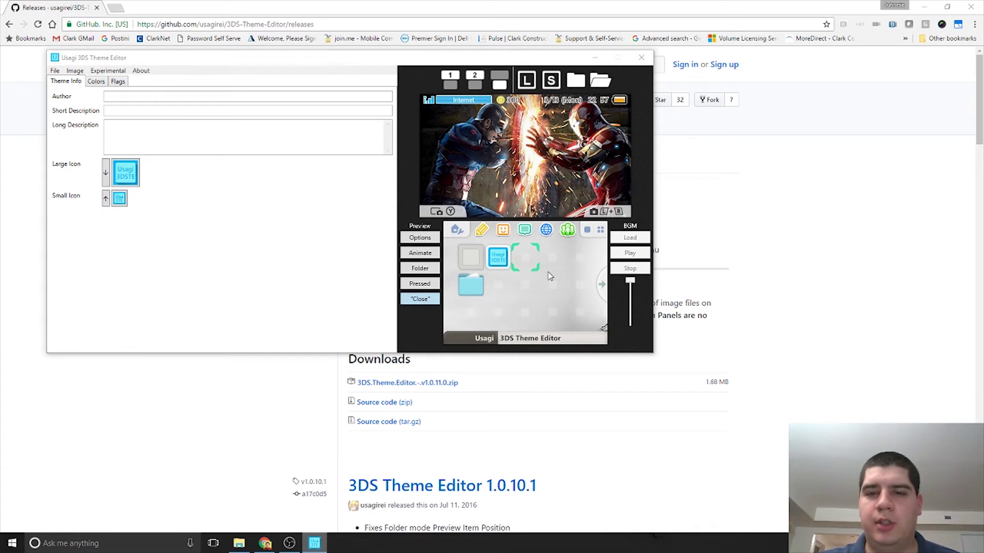
- Import marvel-avangers-agents-comic-icon as the theme's large icon and show the Flags list
click(96, 85)
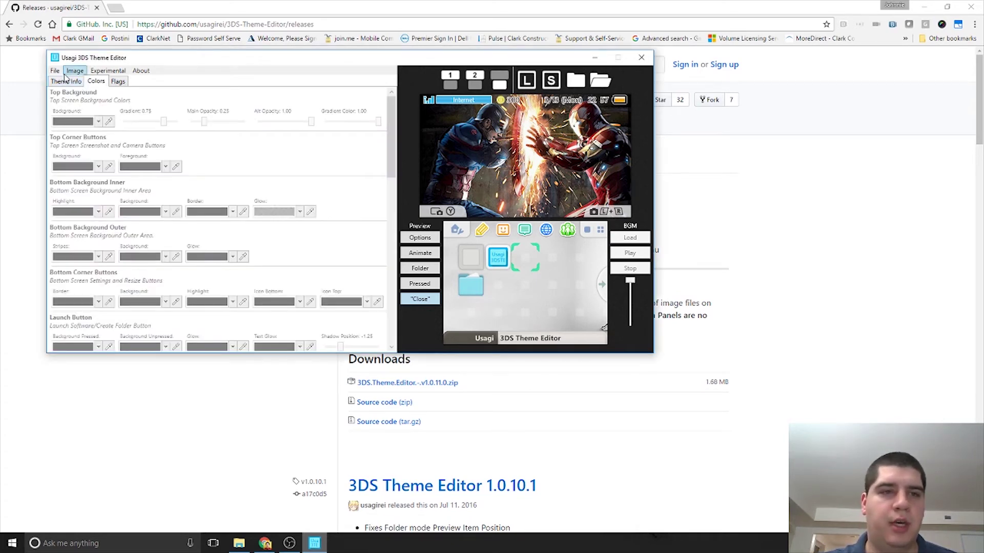
click(65, 81)
click(75, 70)
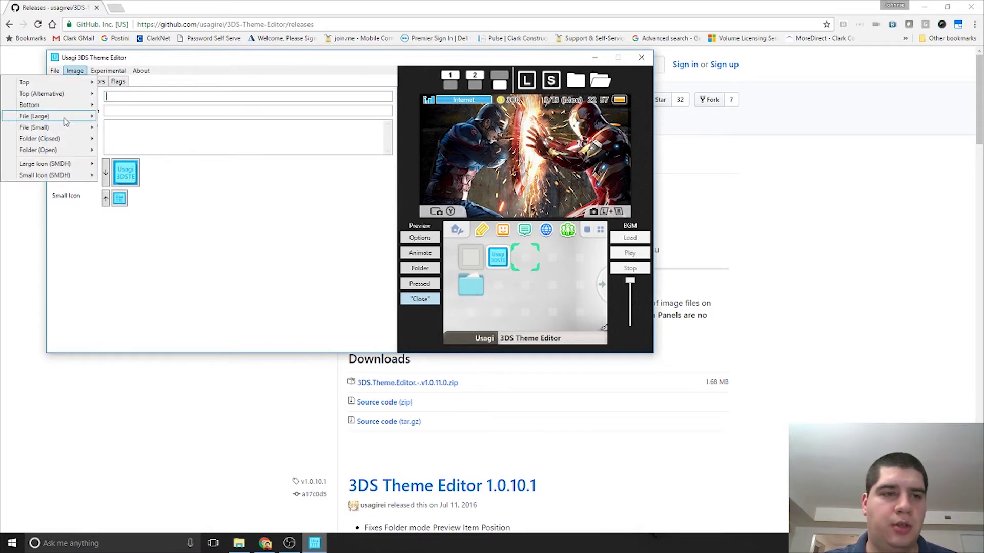
mouse_move(63, 164)
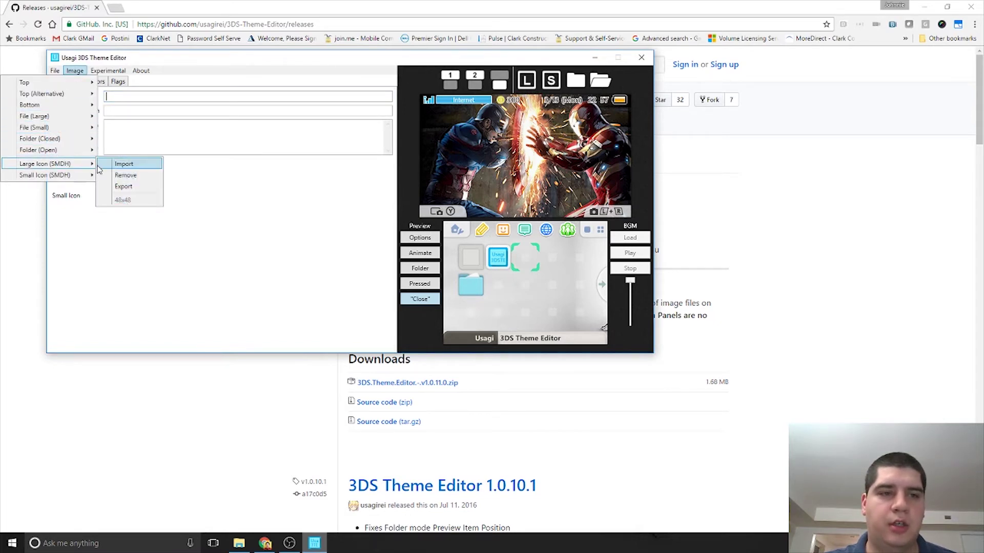
click(122, 164)
click(303, 119)
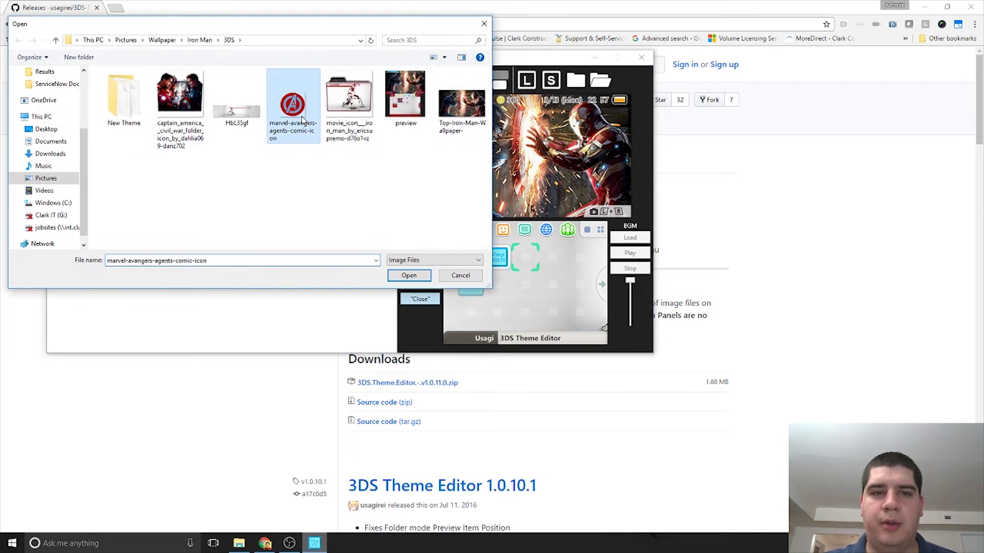
click(399, 280)
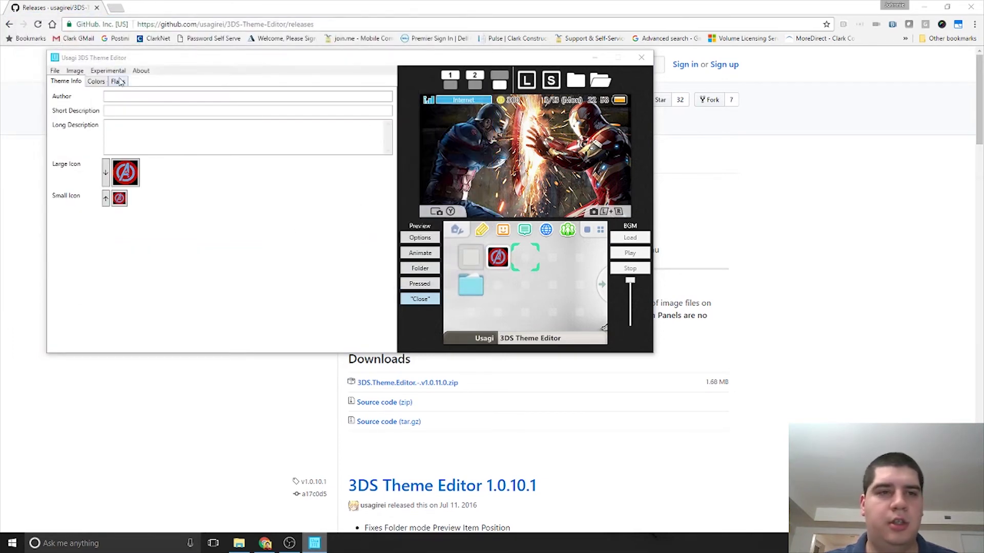
click(97, 81)
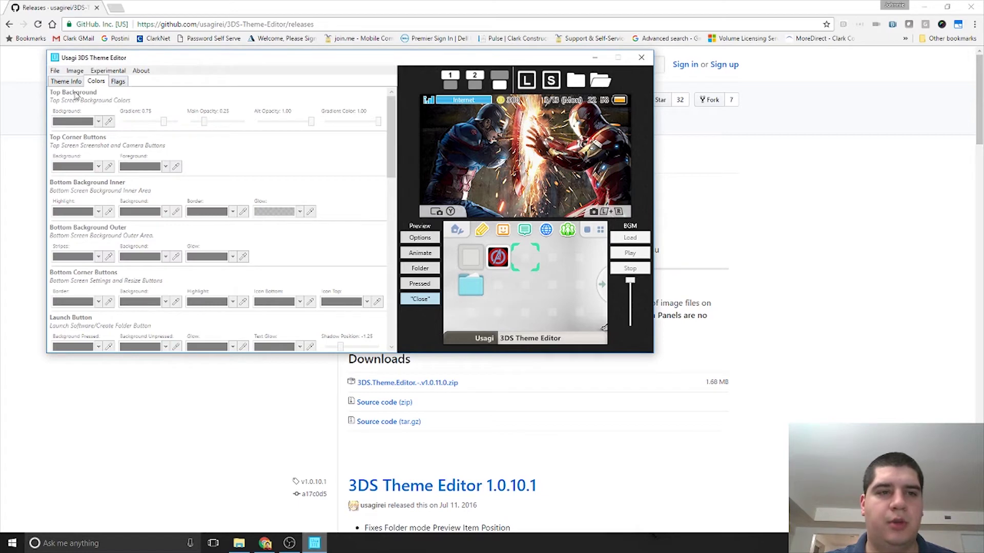
click(118, 82)
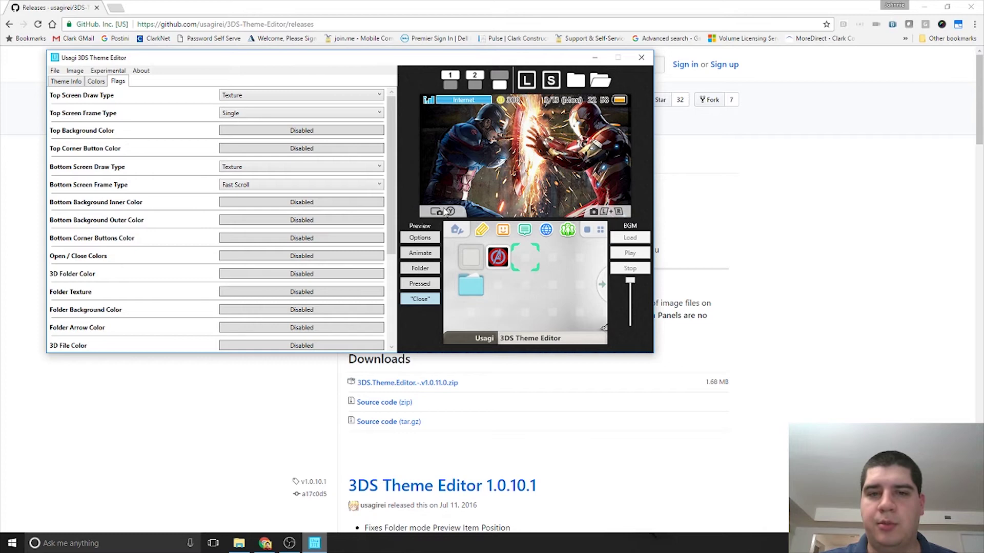
- Enable top corner button colours with a dark red background and light blue foreground
click(223, 152)
click(102, 83)
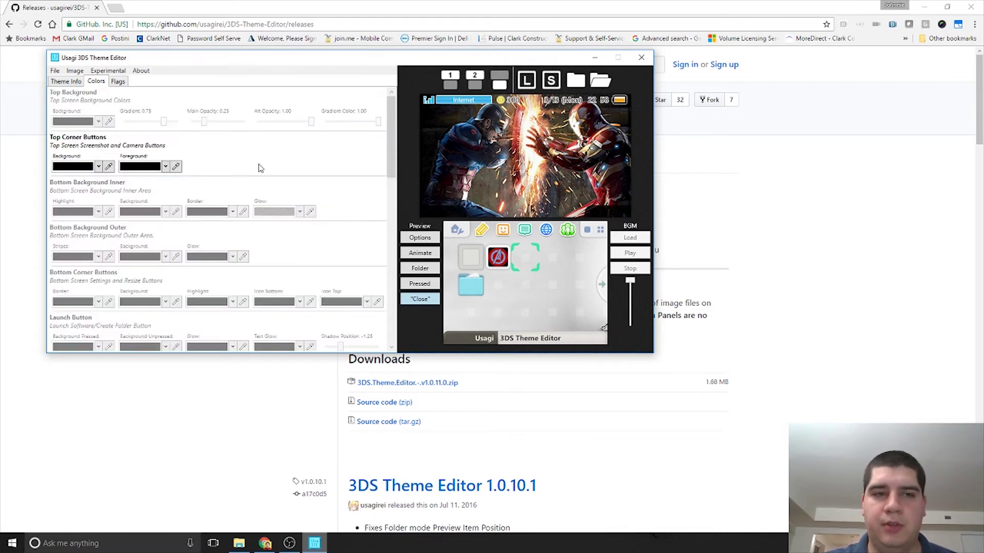
click(98, 171)
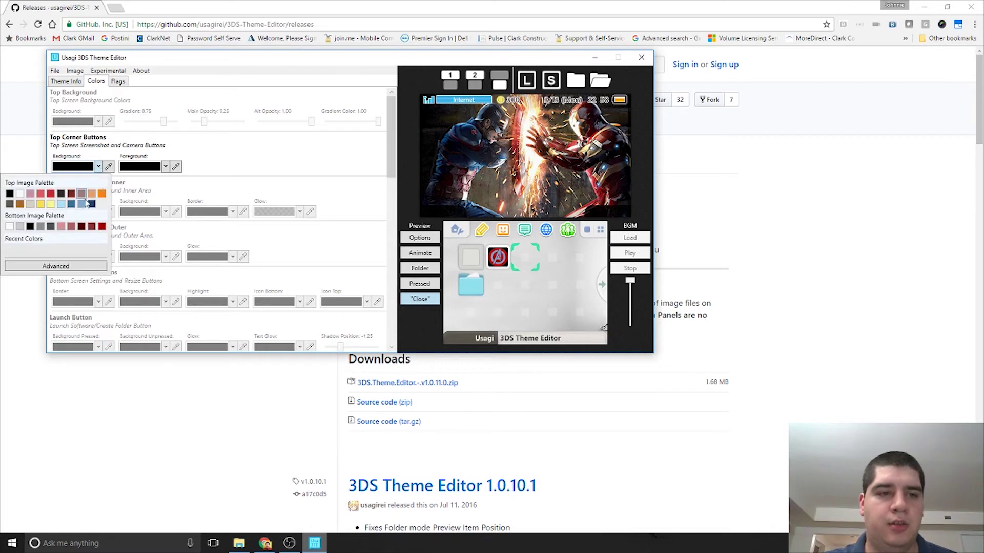
click(100, 229)
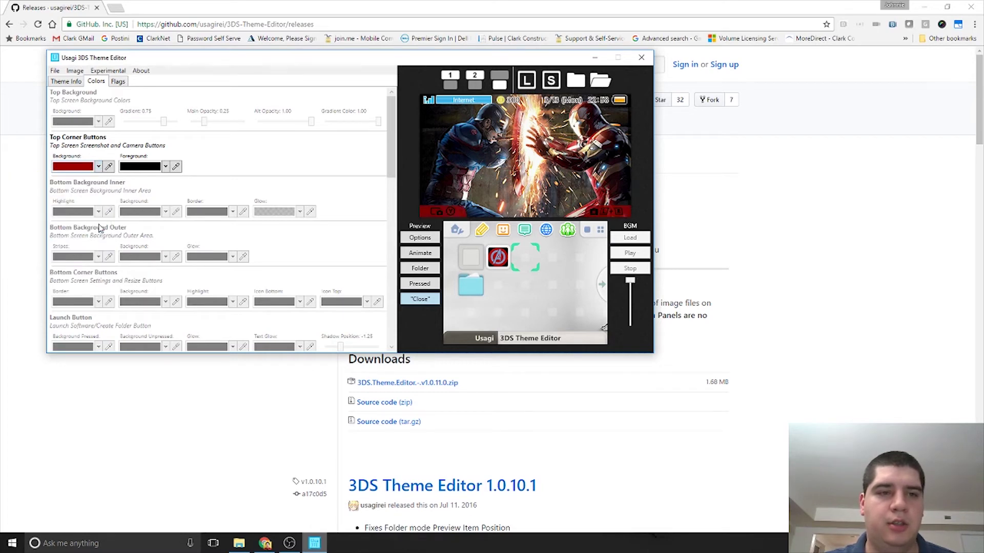
click(167, 168)
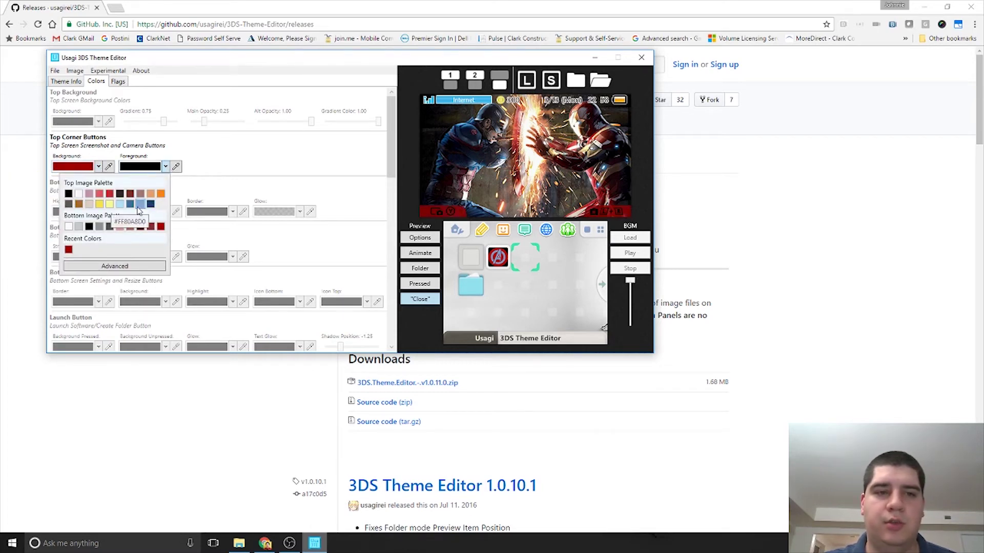
click(141, 204)
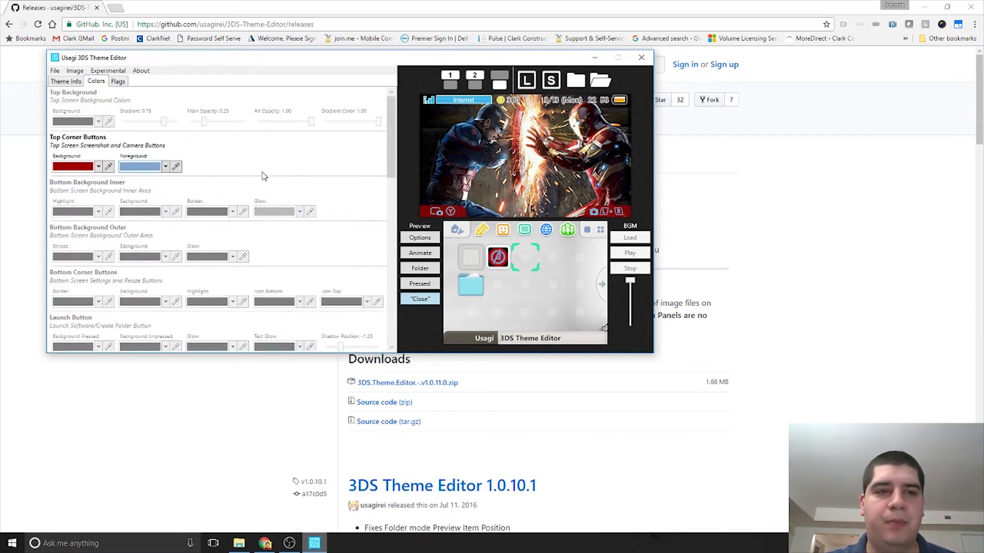
click(118, 82)
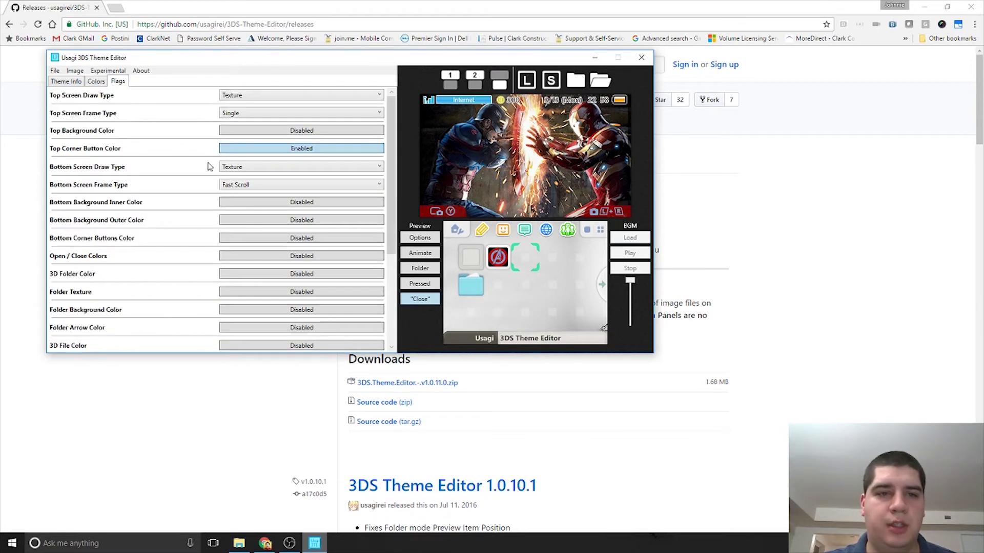
scroll(213, 209, down, 2)
scroll(212, 209, down, 3)
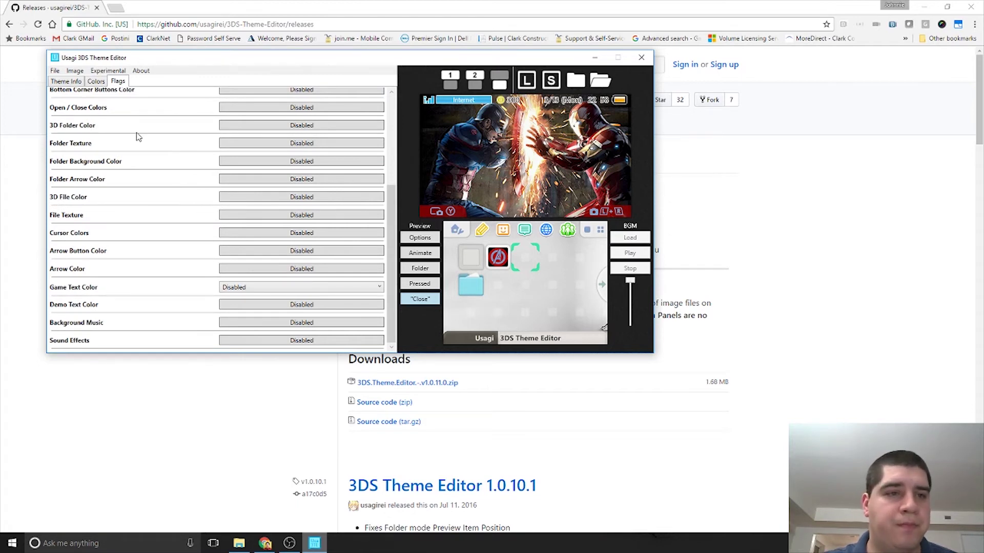
- Enable 3D folder colour: red main, dark maroon shading, pink highlight
click(260, 127)
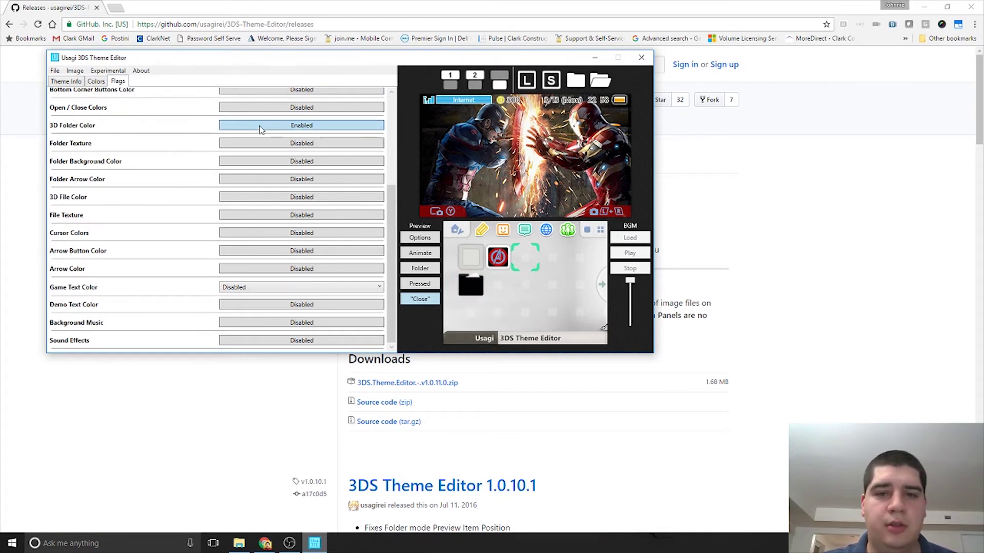
click(103, 82)
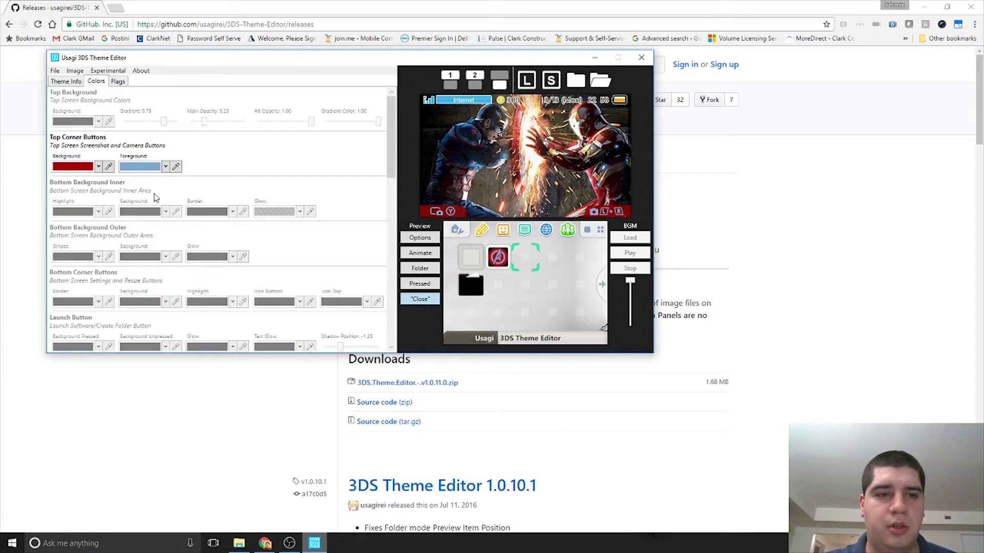
scroll(154, 197, down, 5)
scroll(155, 197, up, 5)
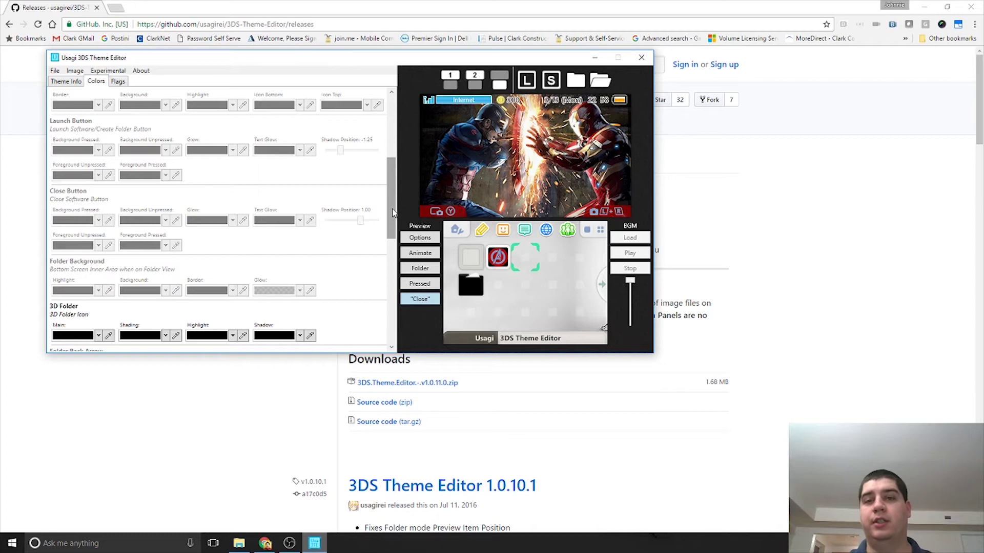
drag(392, 213, 392, 246)
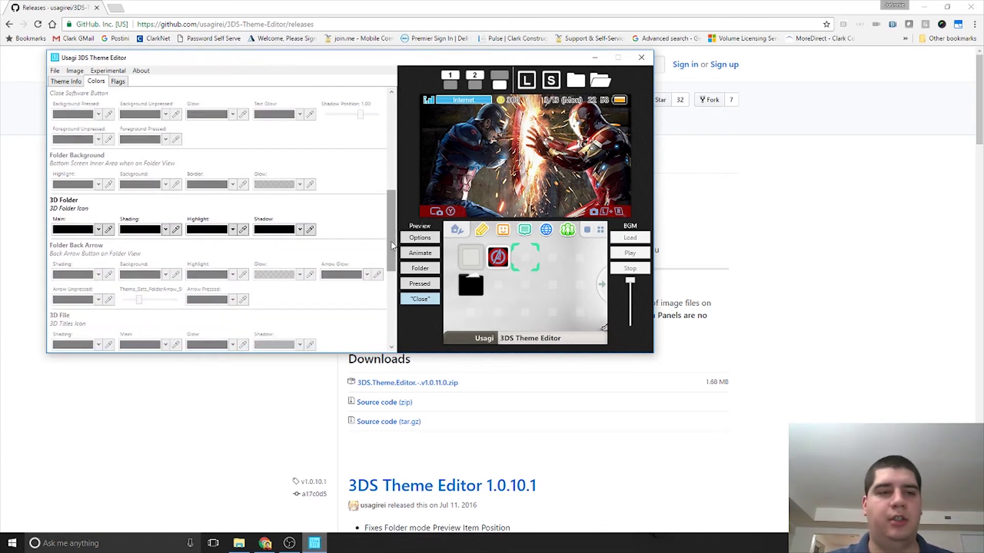
click(98, 229)
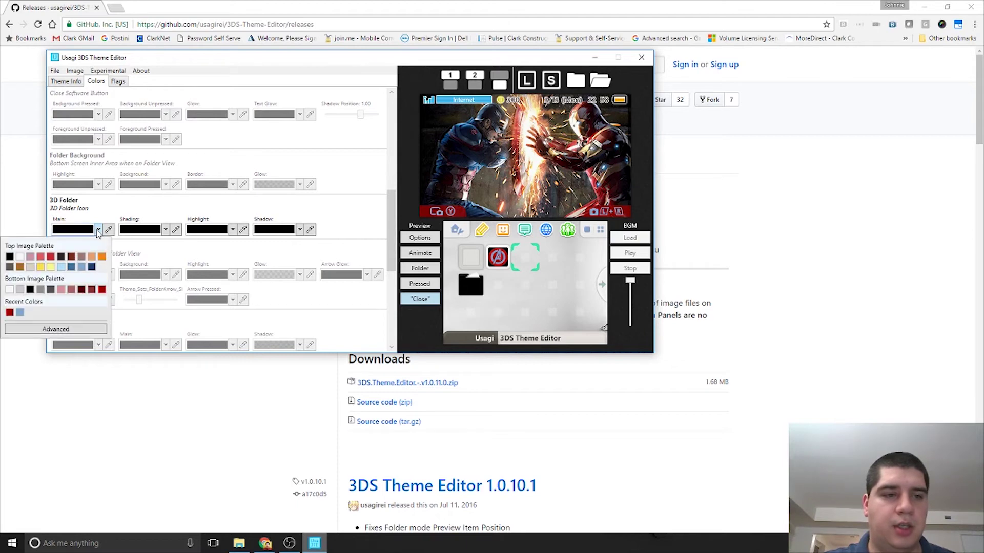
click(103, 290)
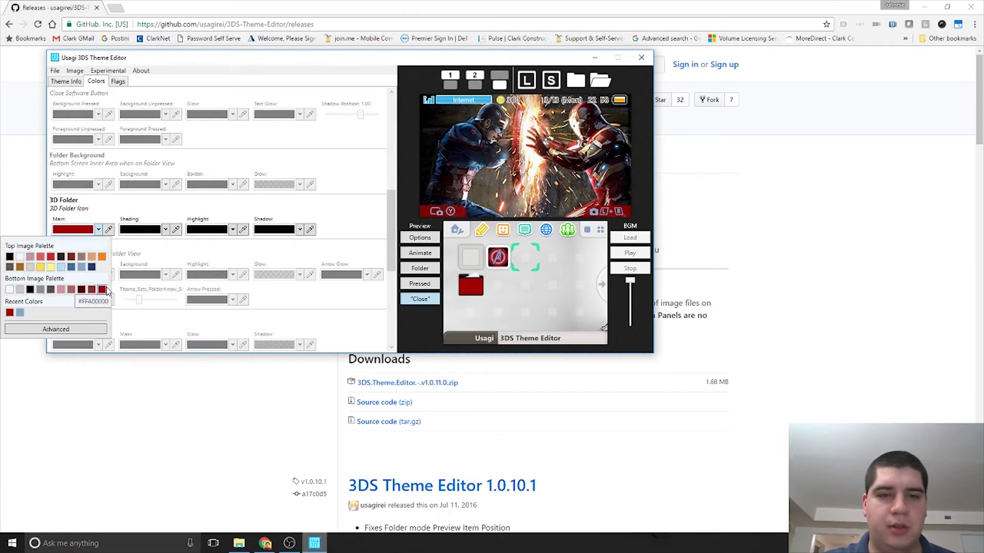
click(165, 229)
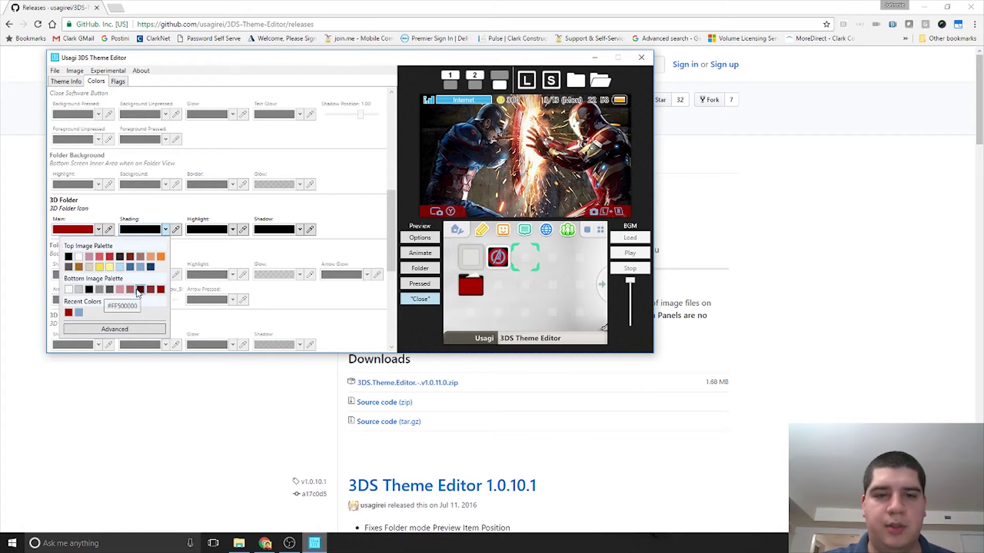
click(140, 290)
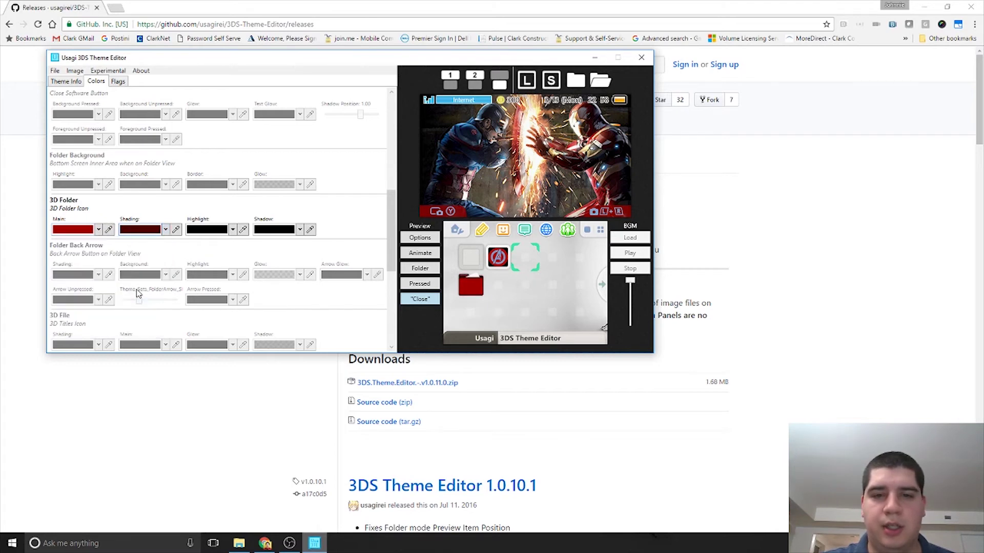
click(233, 230)
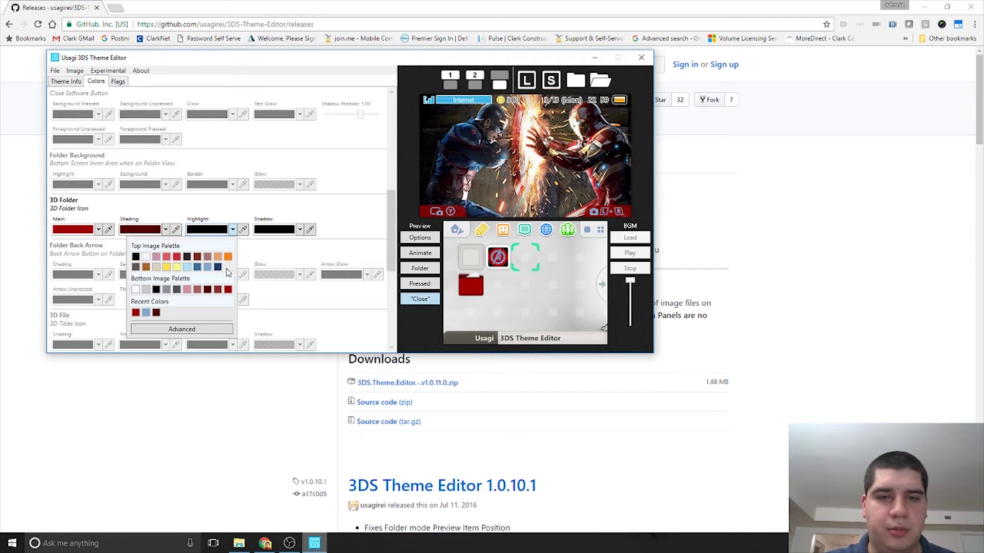
click(186, 289)
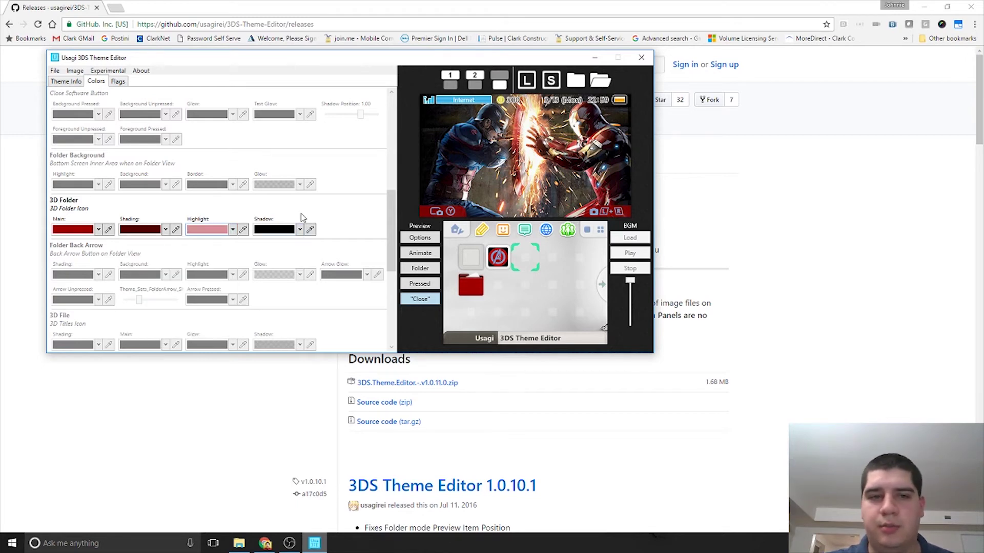
- Enable open/close colours; make the launch button red and dark red with blue text glow
click(118, 81)
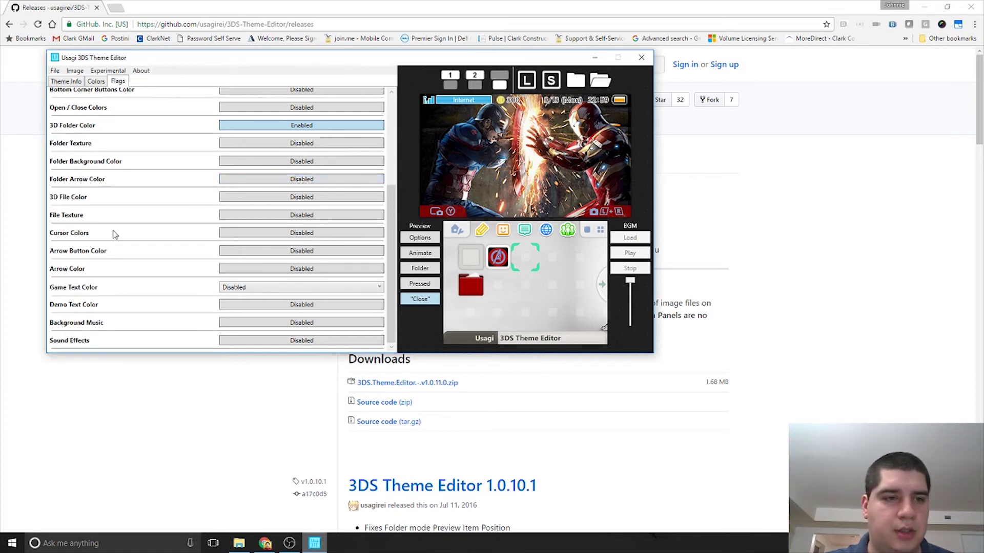
click(263, 109)
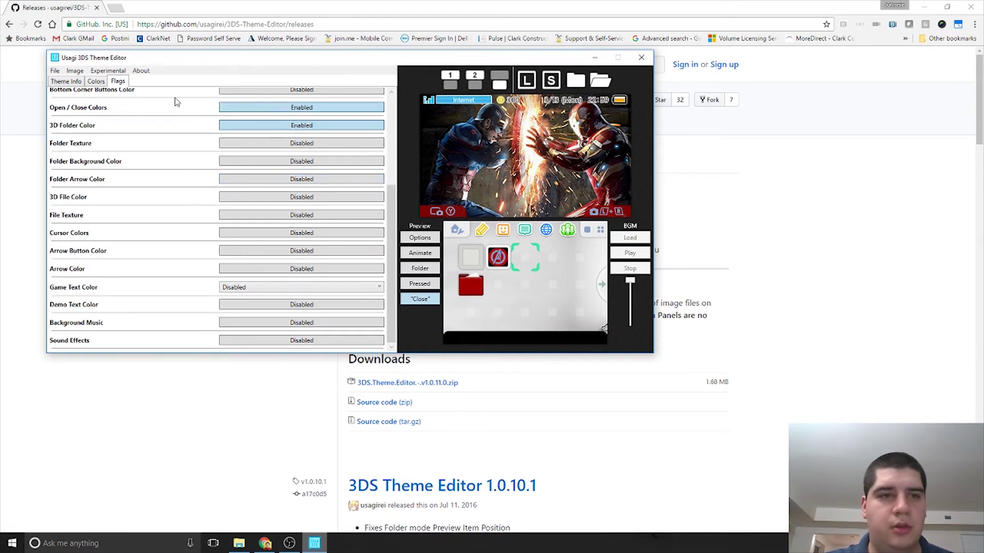
click(102, 81)
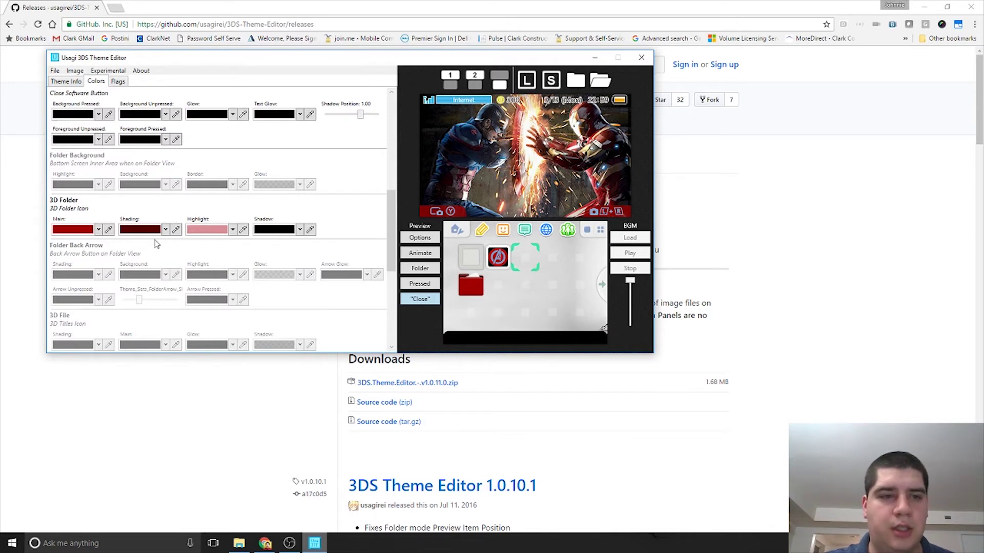
scroll(150, 249, up, 3)
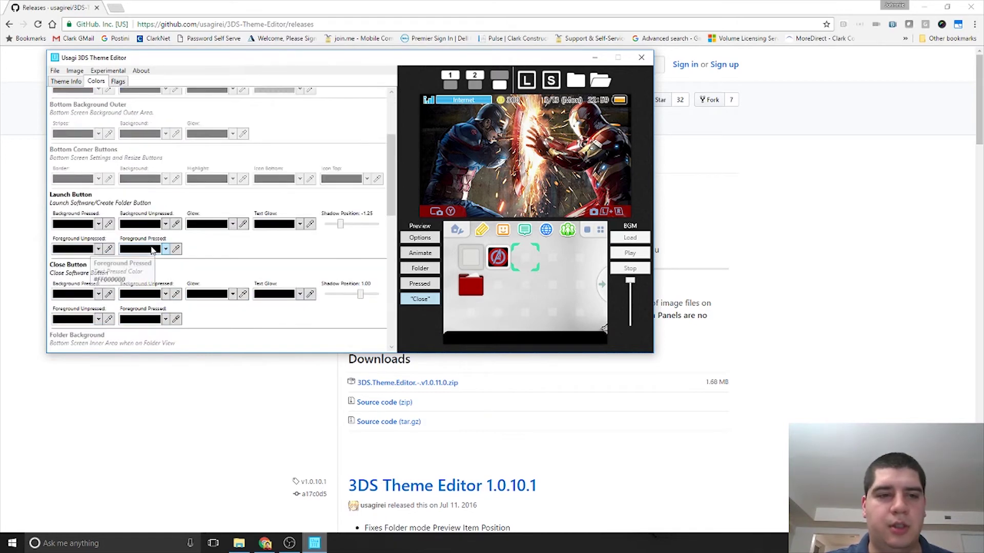
click(98, 223)
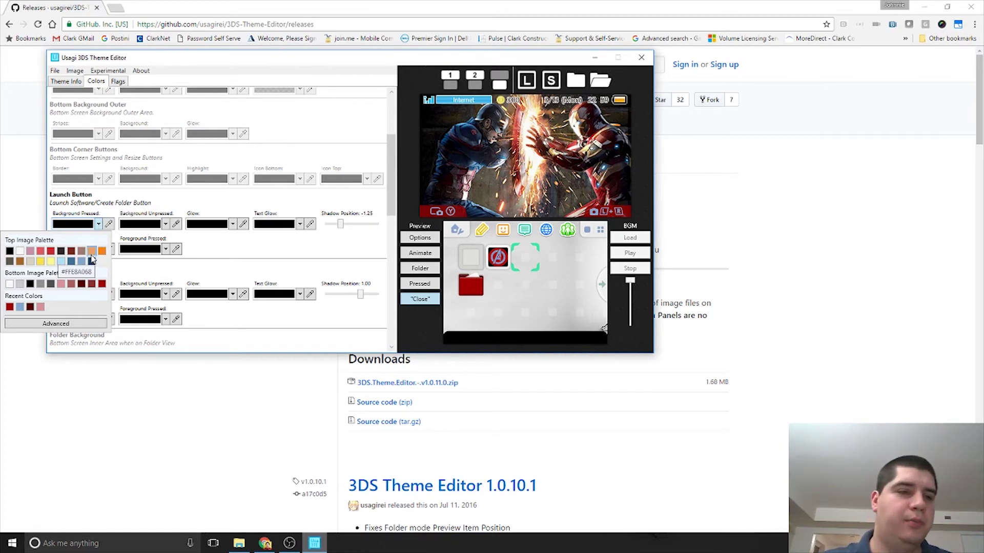
click(71, 283)
click(165, 224)
click(150, 283)
click(232, 224)
click(217, 283)
click(300, 224)
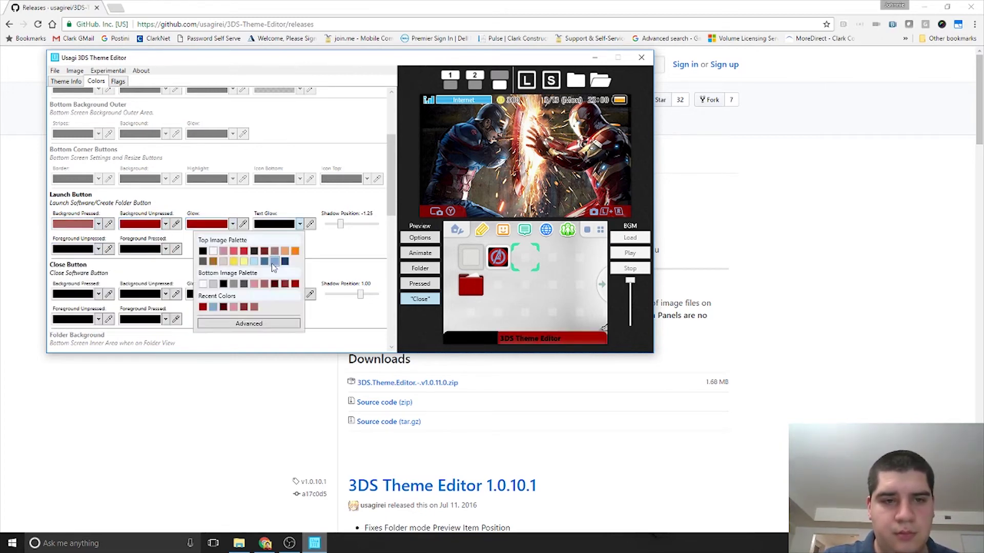
click(272, 264)
- Give the close button two red palette colours
click(98, 293)
click(50, 319)
click(98, 318)
click(50, 346)
scroll(205, 230, down, 5)
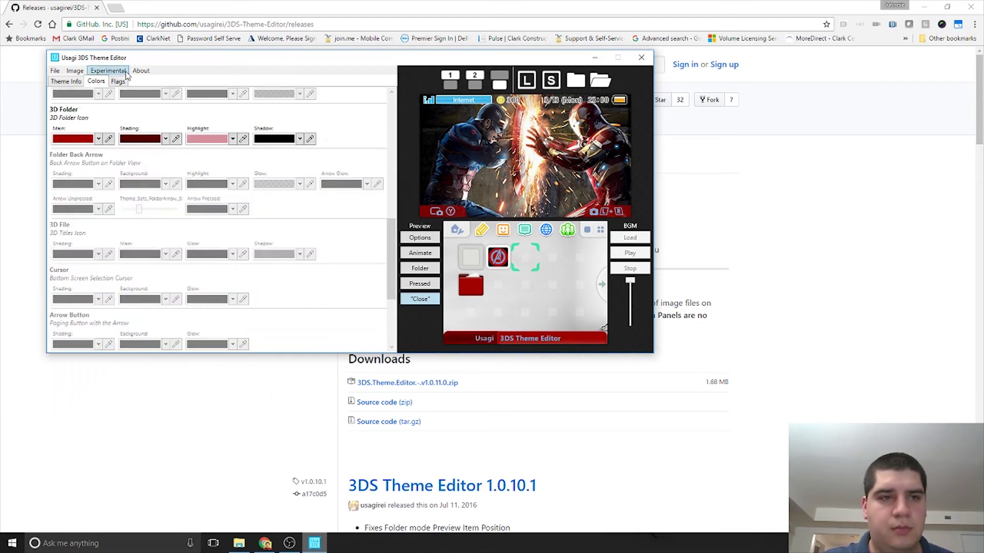
- Enable bottom corner button colours: red border, dark maroon background, red highlight
click(117, 81)
click(300, 234)
click(96, 81)
click(98, 252)
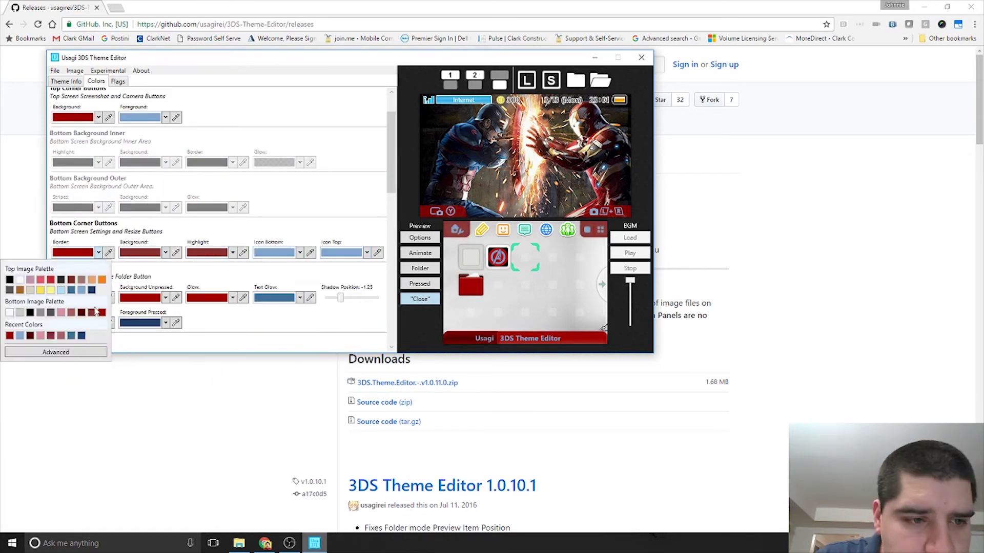
click(91, 312)
click(165, 252)
click(148, 312)
click(232, 252)
click(236, 312)
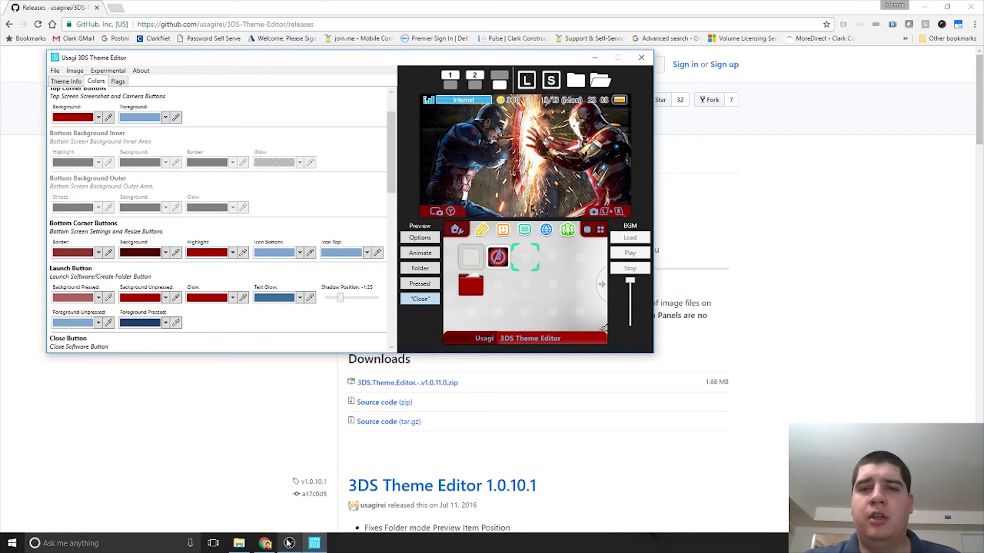
- Save the theme over Civil War.bin in the New Theme folder, confirming the replacement
click(55, 70)
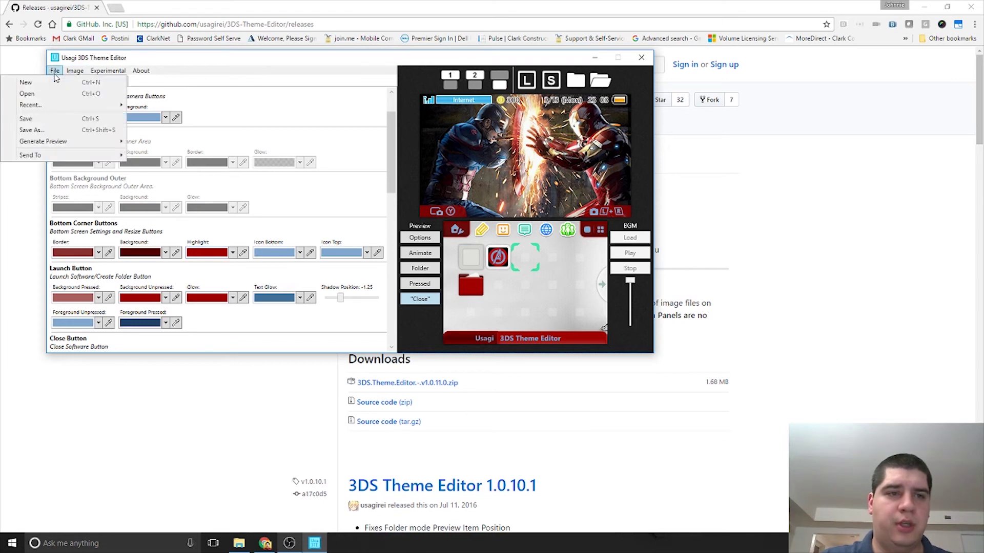
click(39, 119)
double_click(125, 98)
click(124, 99)
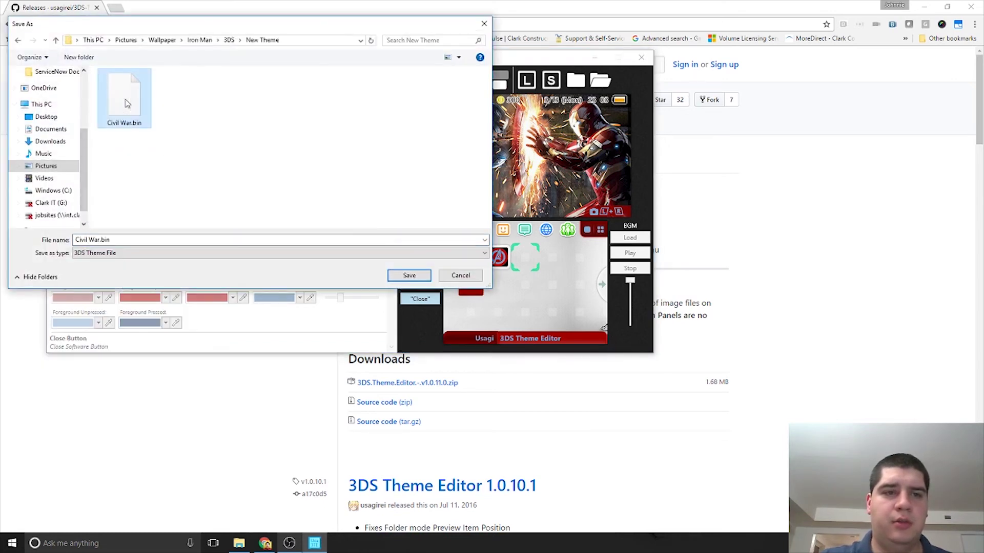
click(409, 275)
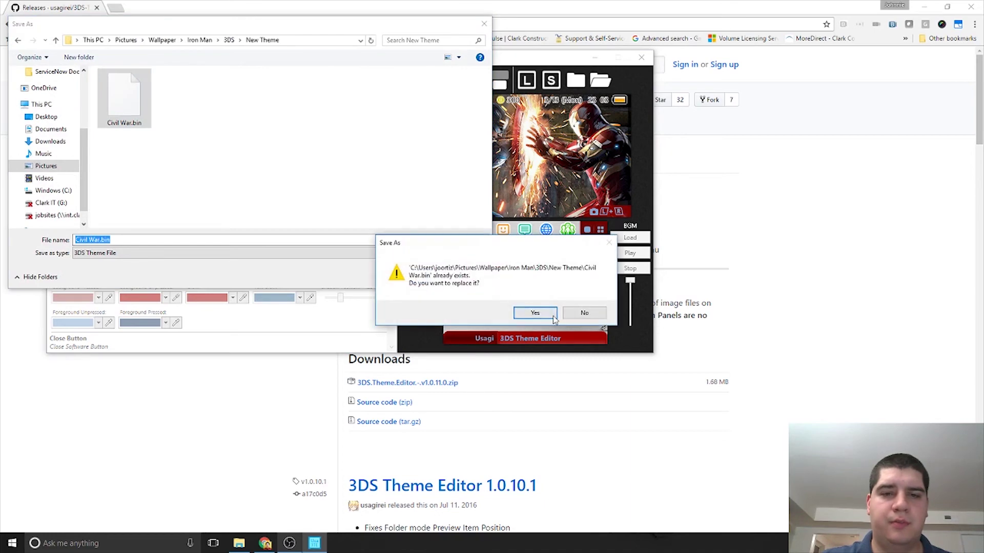
click(536, 313)
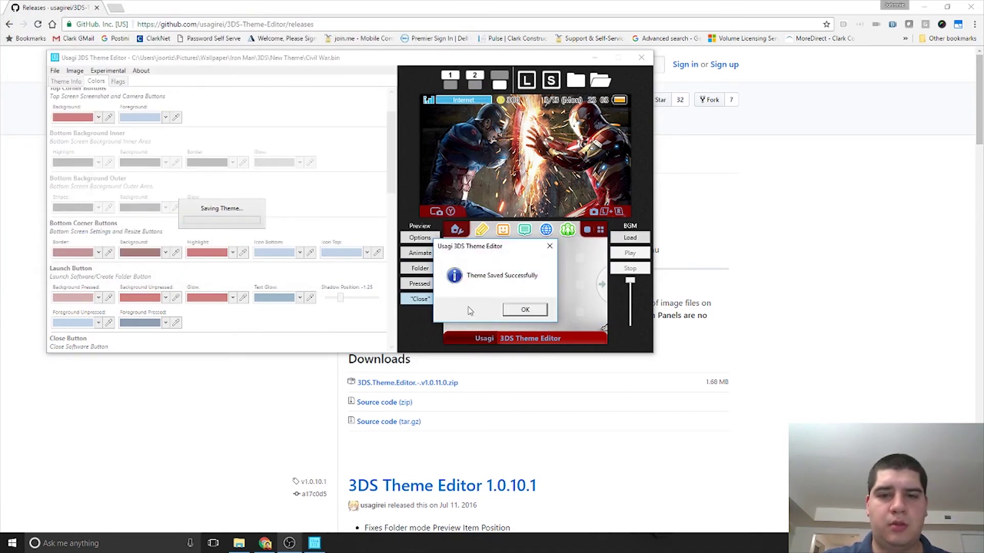
click(518, 313)
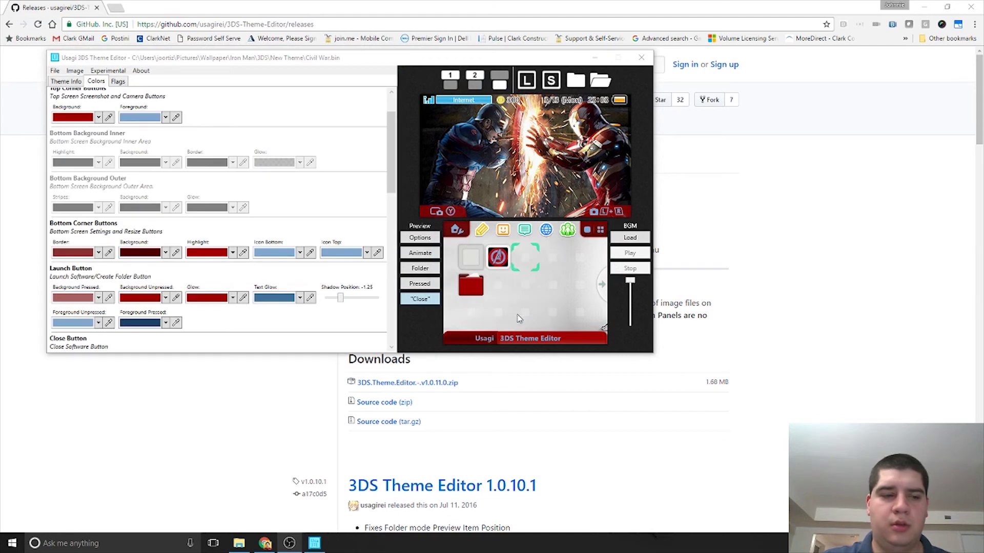
- Send the theme to the 3DS's CHMM2 installer and dismiss the success message
click(54, 71)
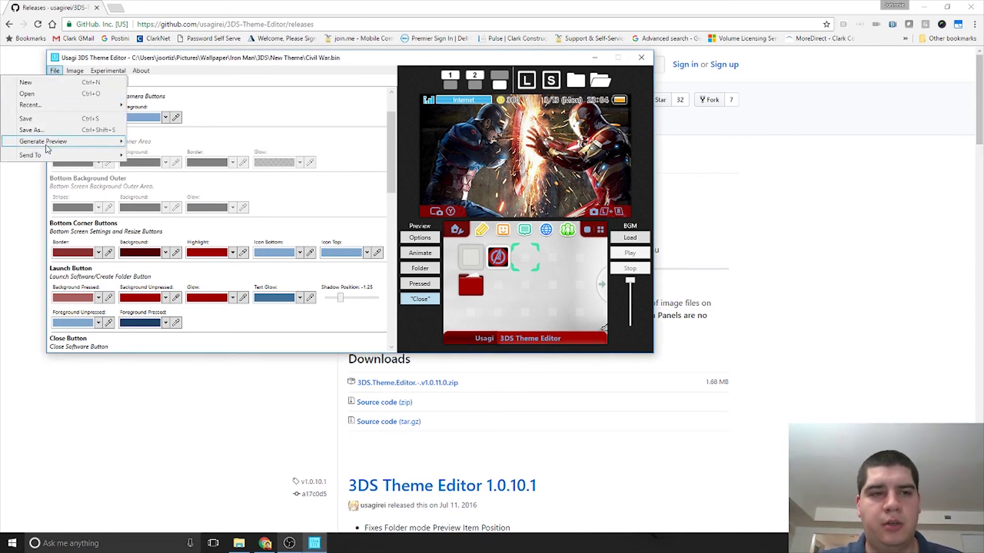
mouse_move(60, 157)
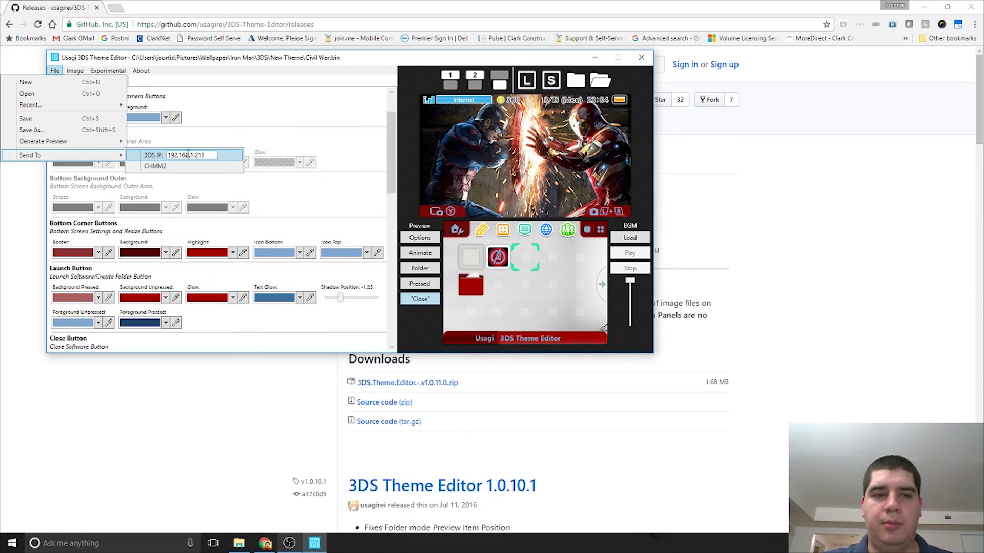
click(161, 171)
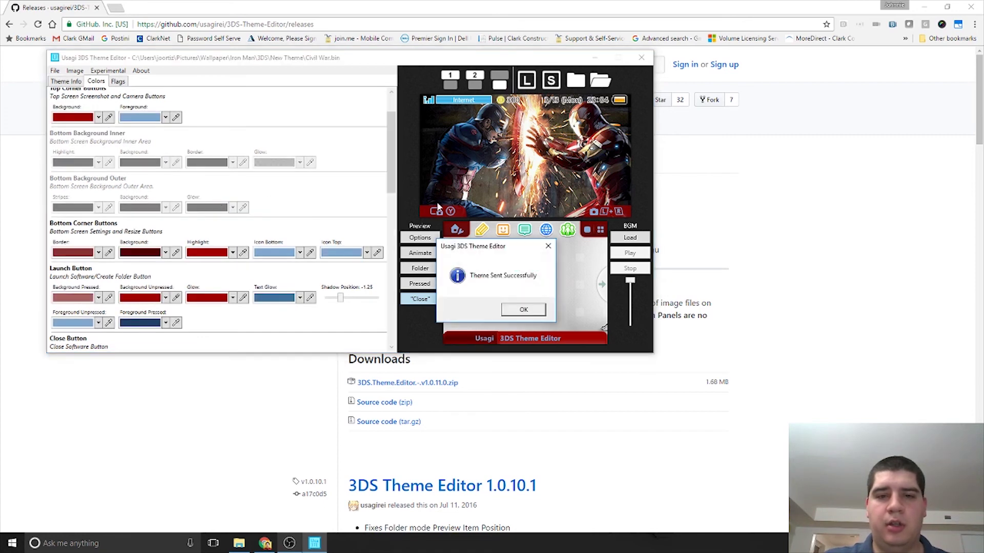
click(530, 314)
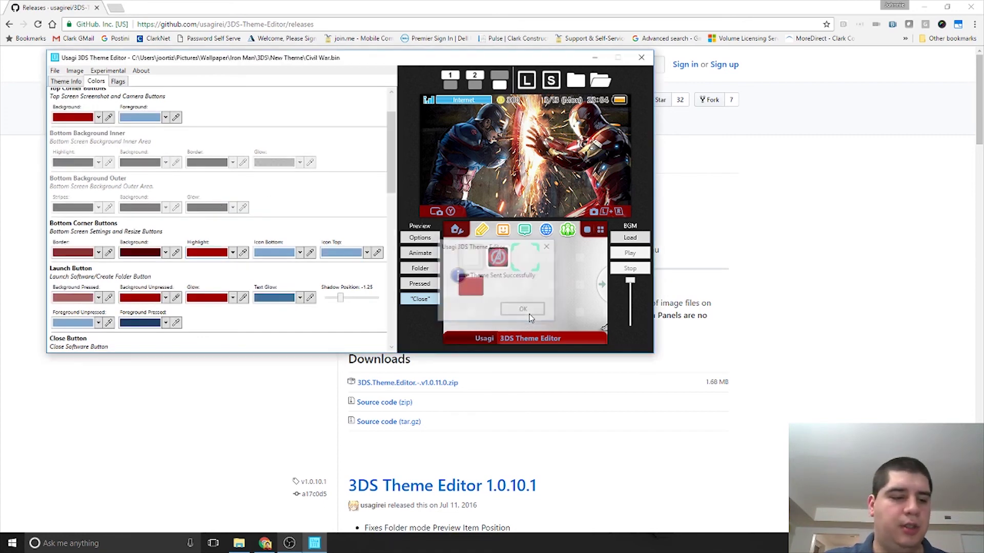